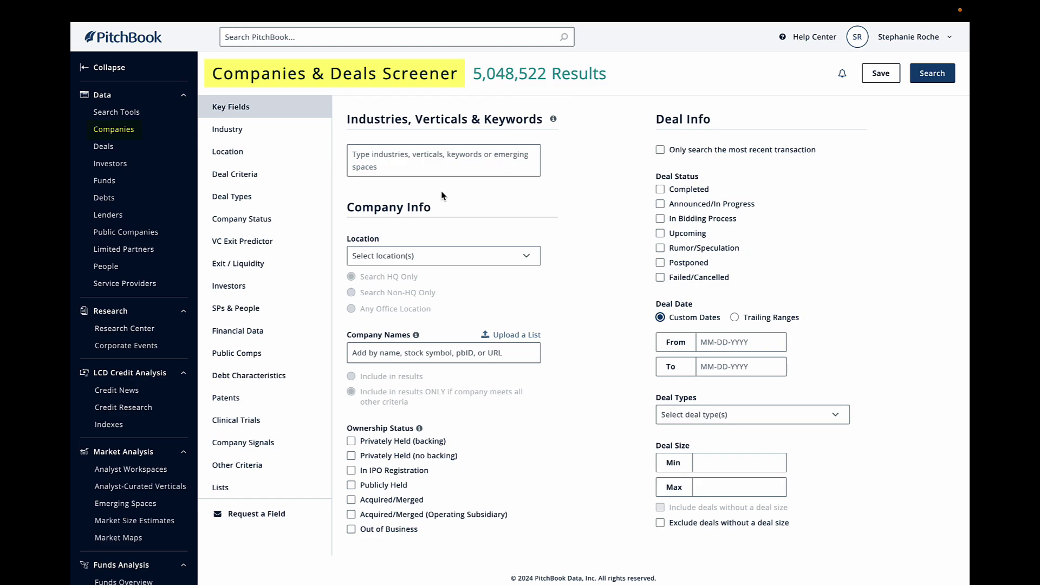
Add Drug Discovery (Industry - Code) to the Industries, Verticals & Keywords criteria.
left_click(370, 159)
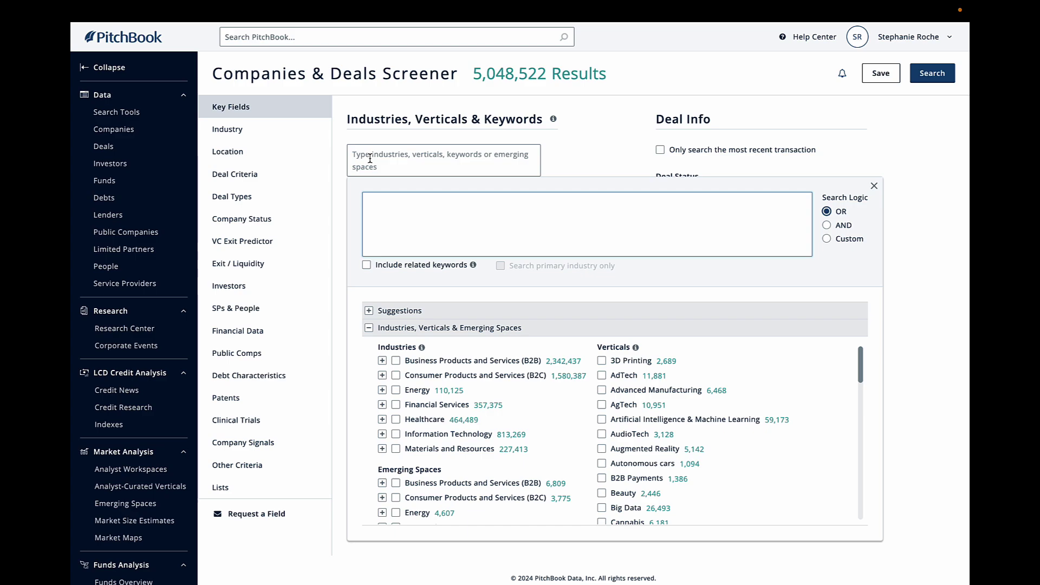
type("dru")
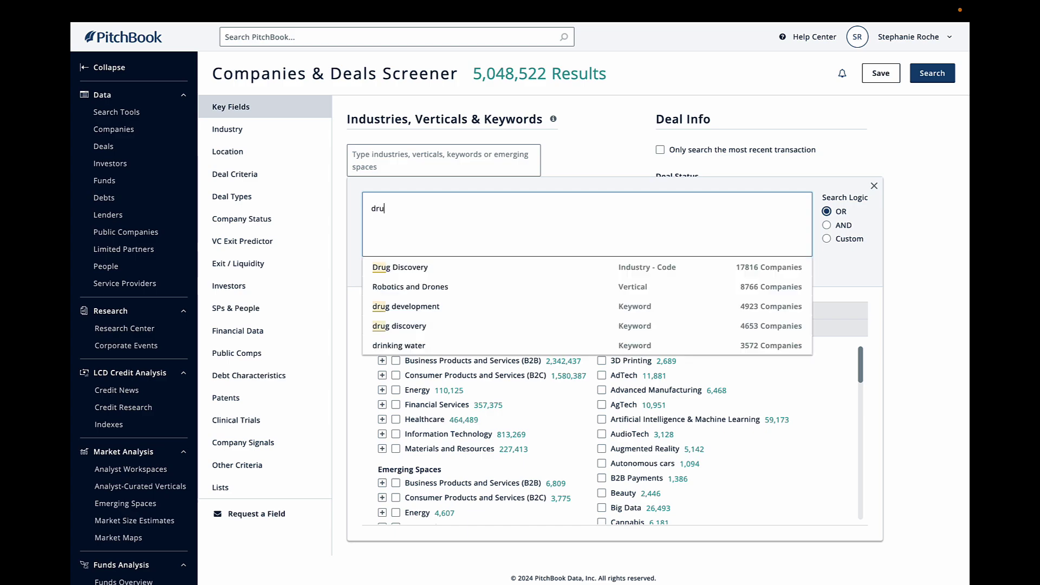
type("g di")
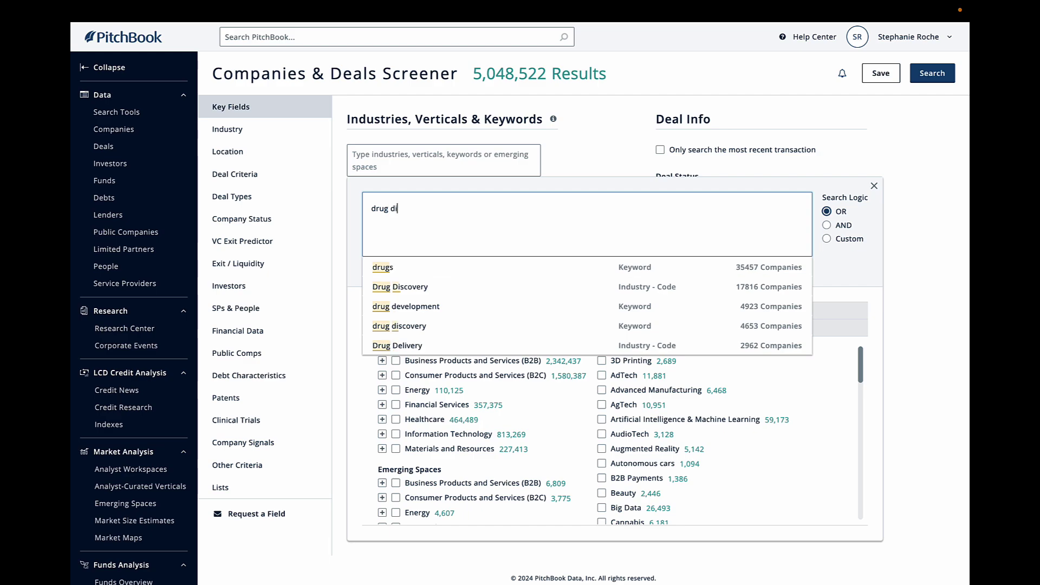
type("s")
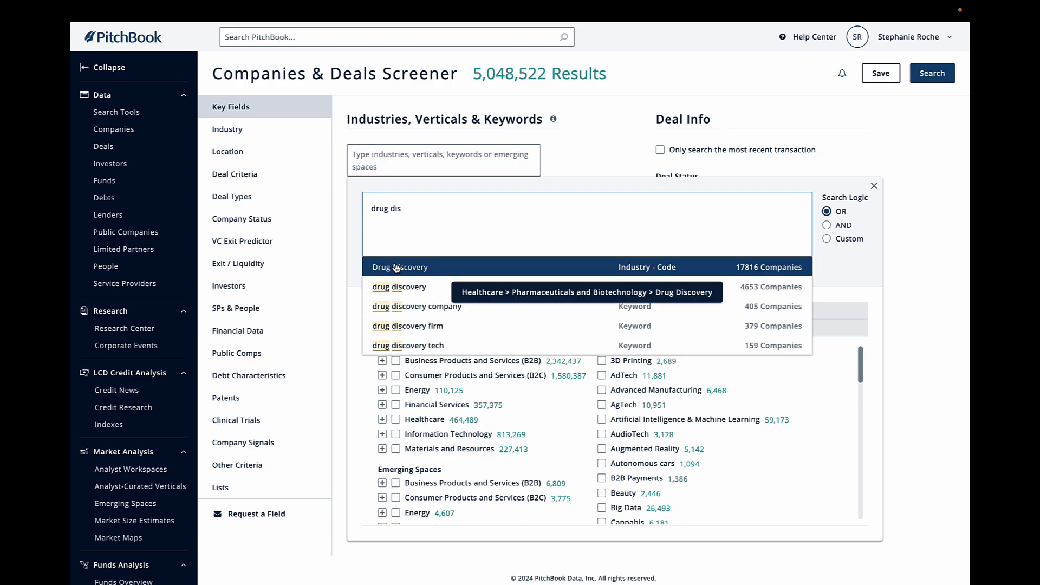
left_click(396, 268)
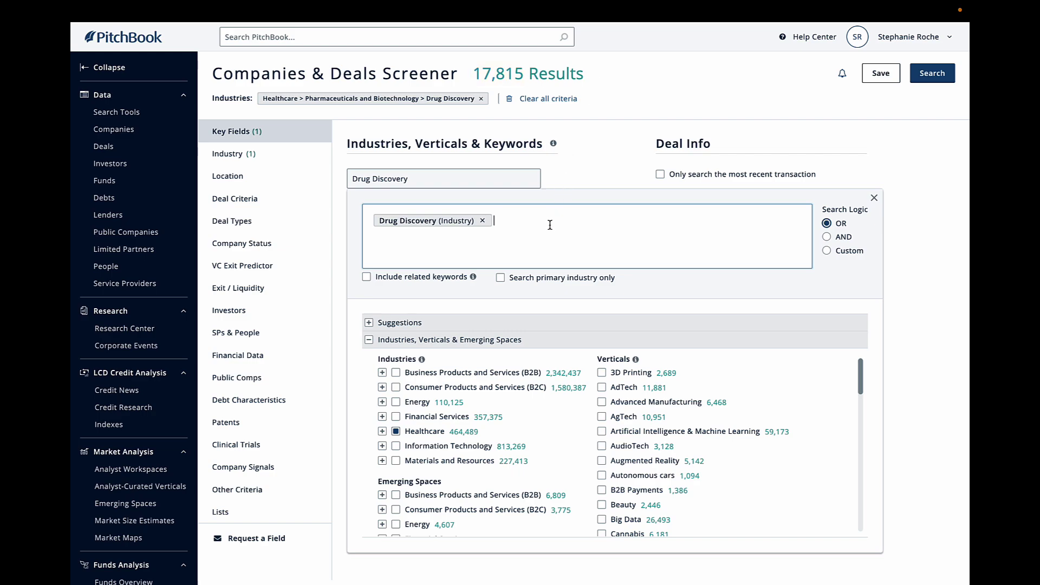
type("onc")
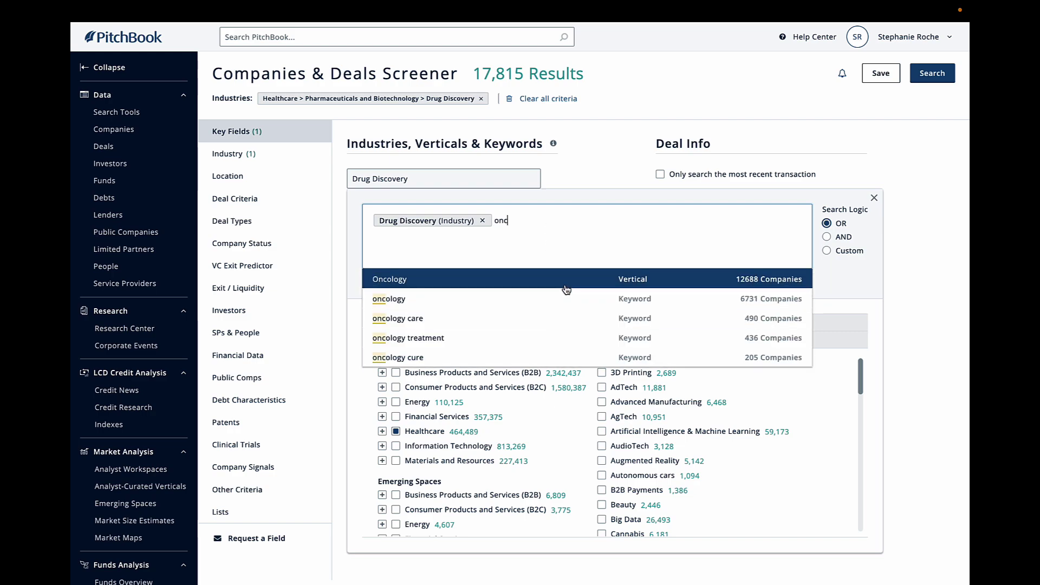
Pick the Oncology (Vertical) suggestion for the 'onc' keyword search.
left_click(565, 285)
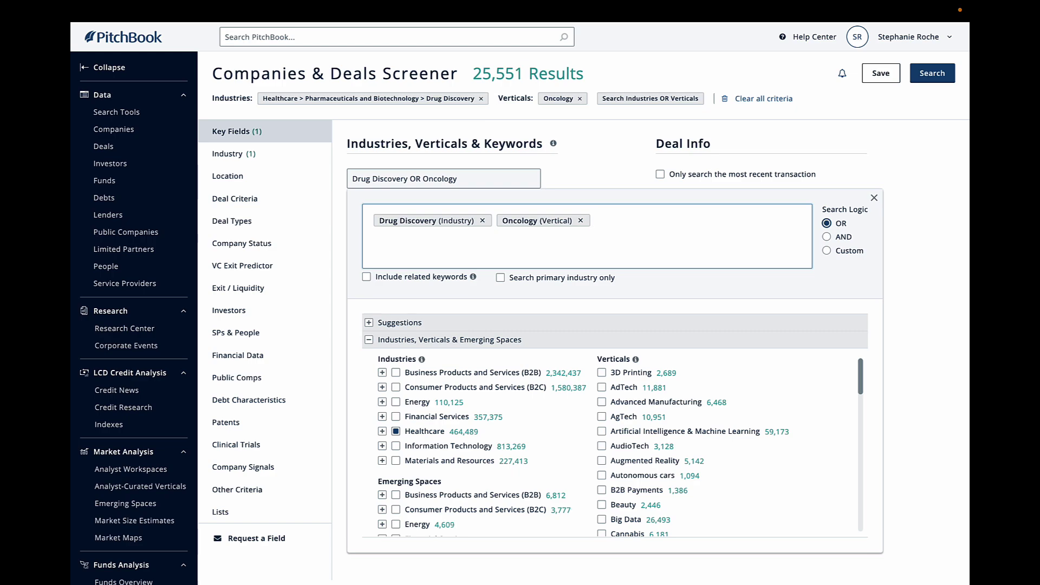
type("smal")
type("l mole")
type("cules")
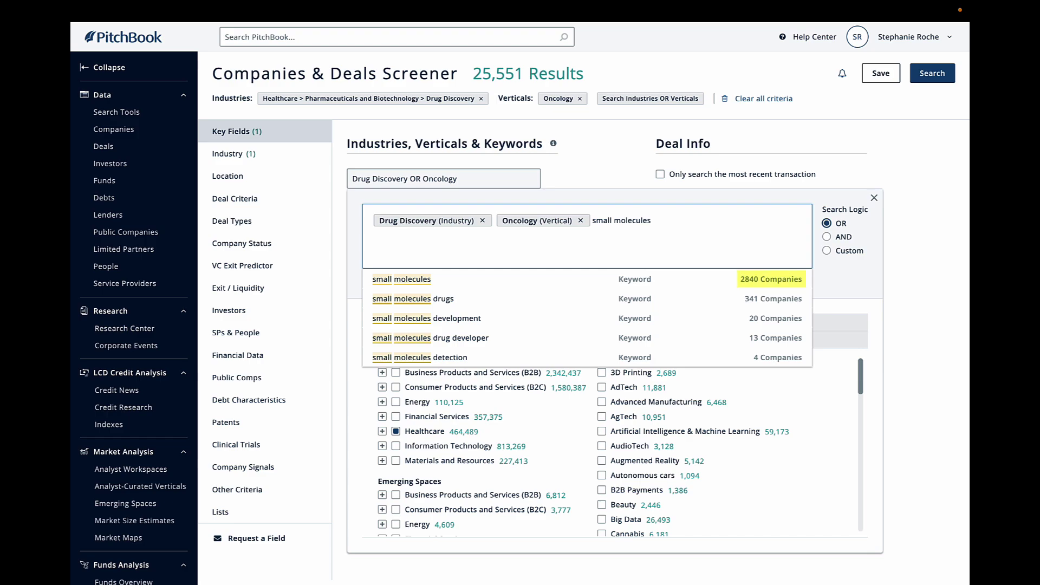
Add the 'small molecules' keyword and set Search Logic to AND.
left_click(604, 279)
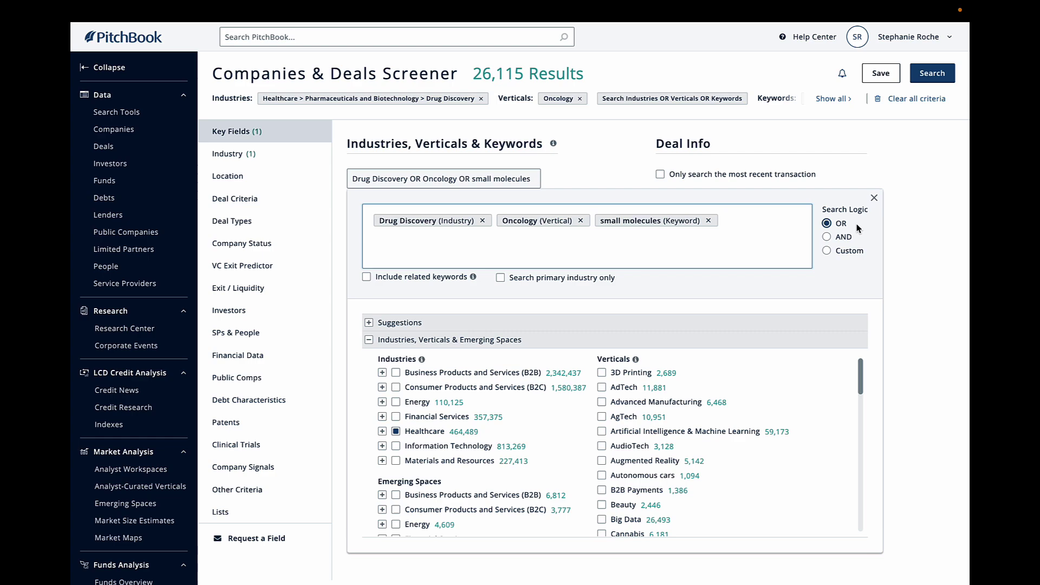
left_click(827, 238)
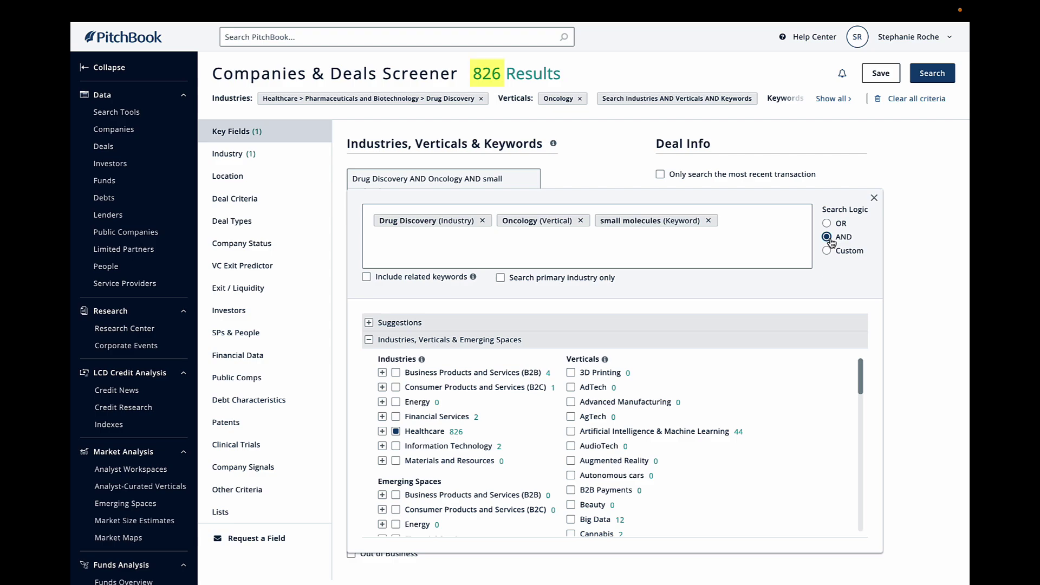
Set the headquarters location to Canada in the Location dropdown.
left_click(571, 75)
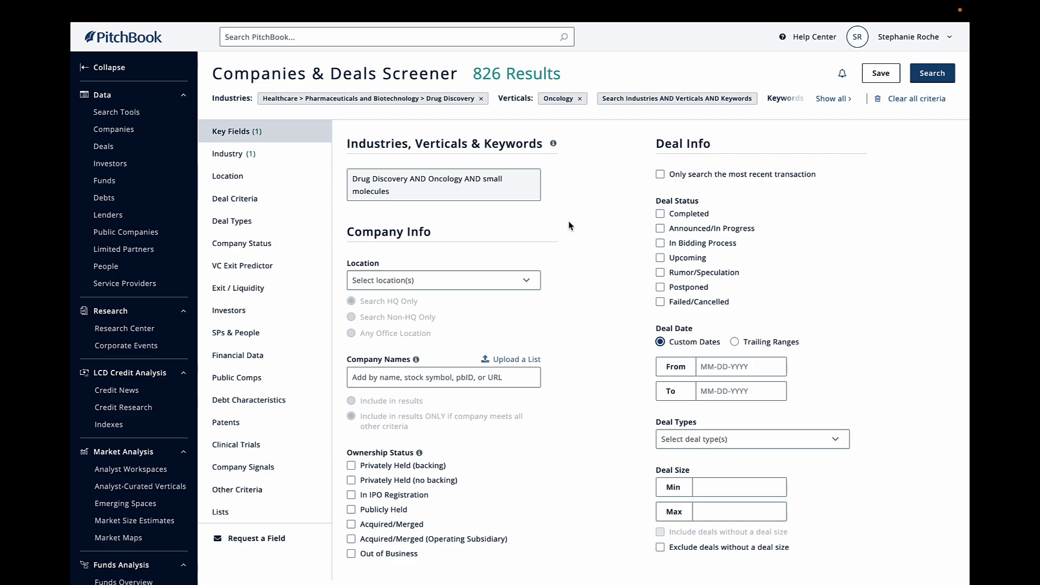
left_click(498, 278)
left_click(379, 326)
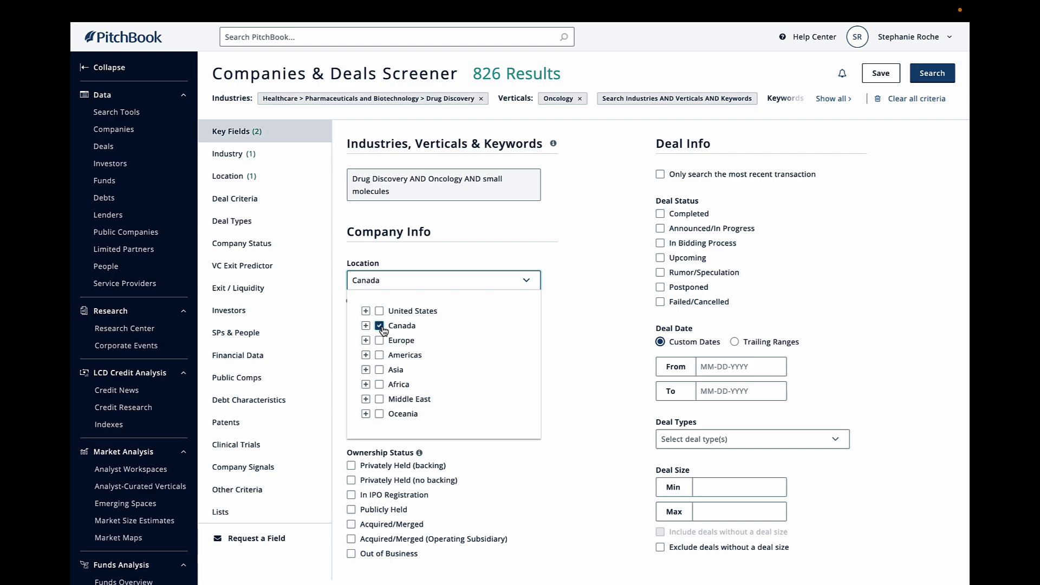
left_click(587, 297)
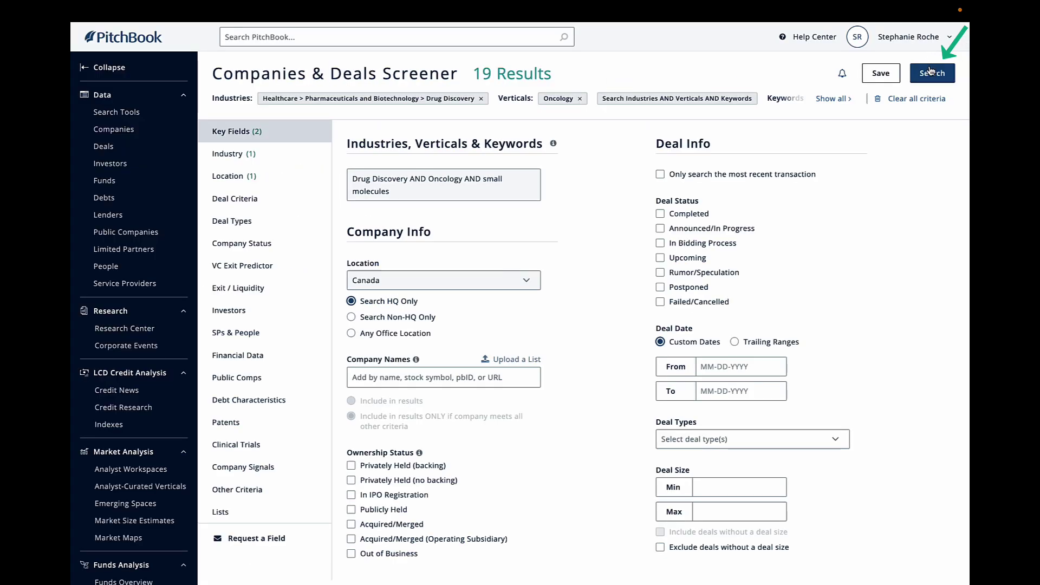
Run the search and view the 19 matching companies in the Companies tab.
left_click(931, 74)
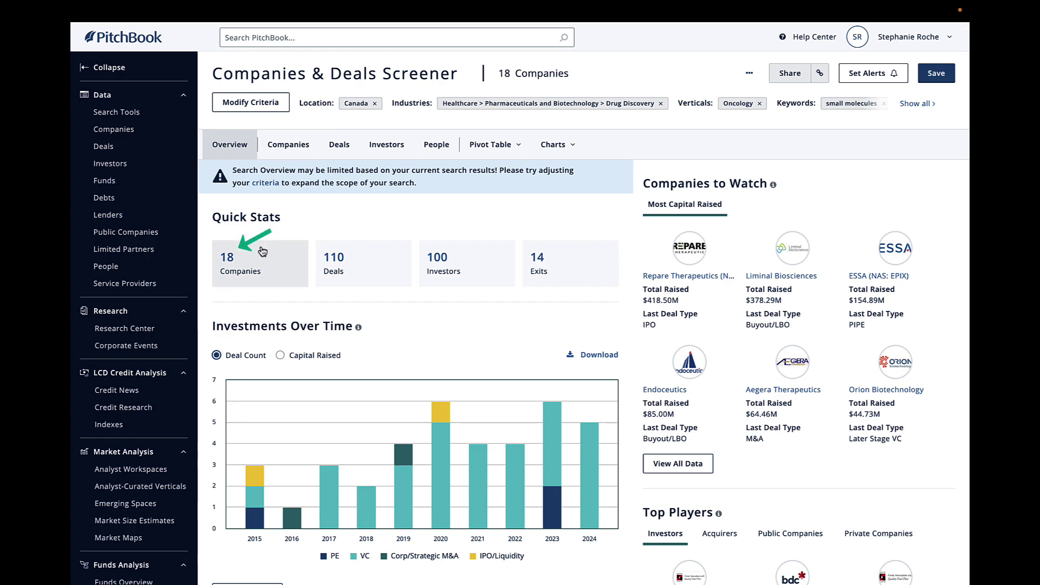
left_click(284, 146)
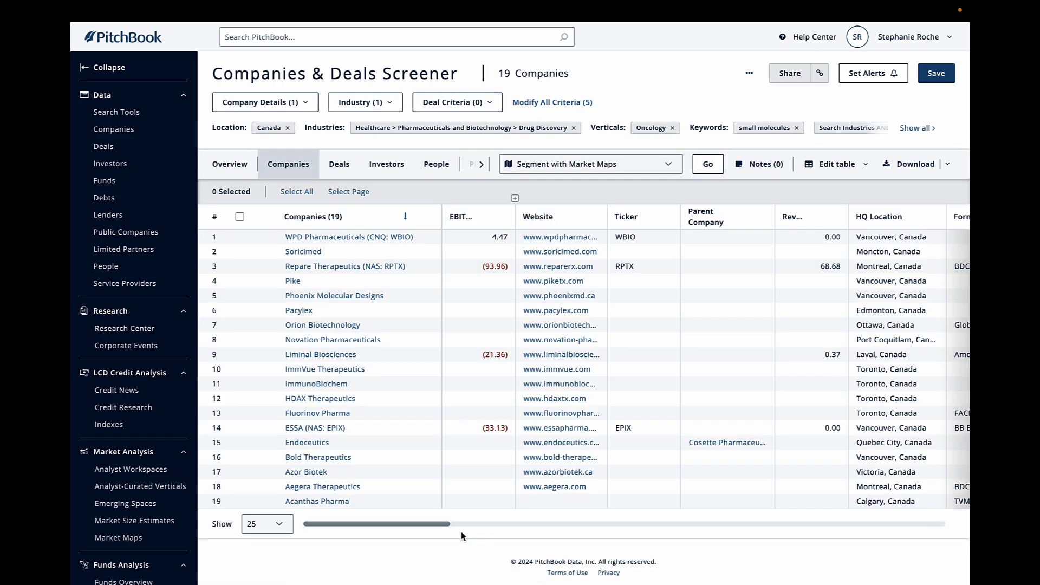
left_click_drag(443, 525, 676, 525)
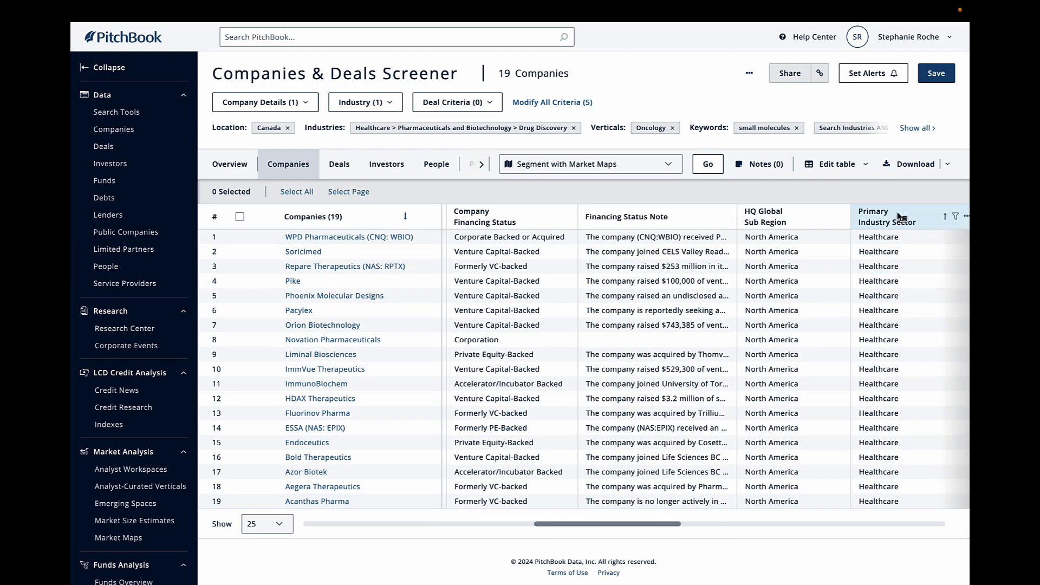
mouse_move(887, 217)
left_click(836, 165)
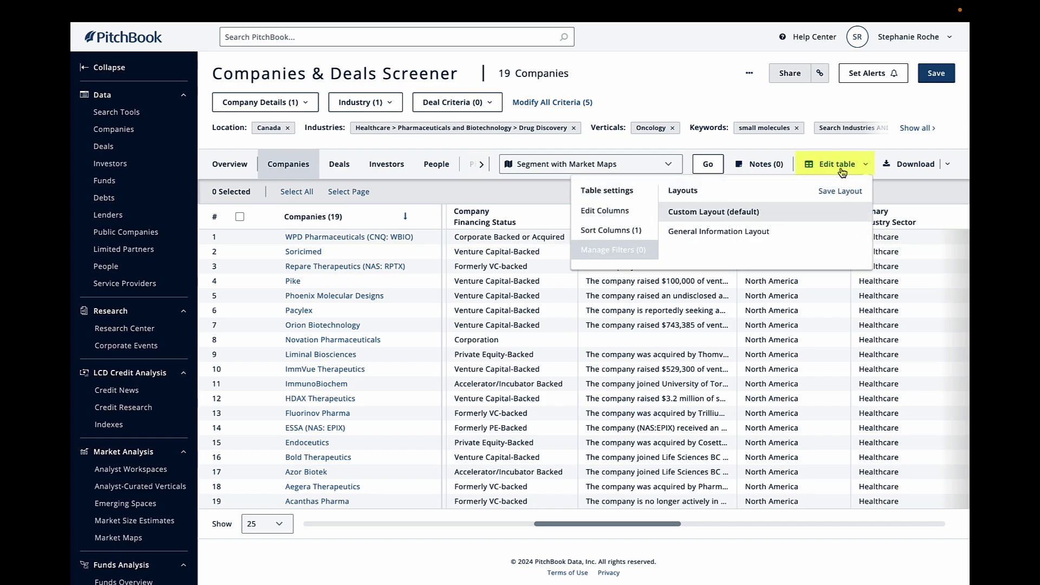
left_click(842, 171)
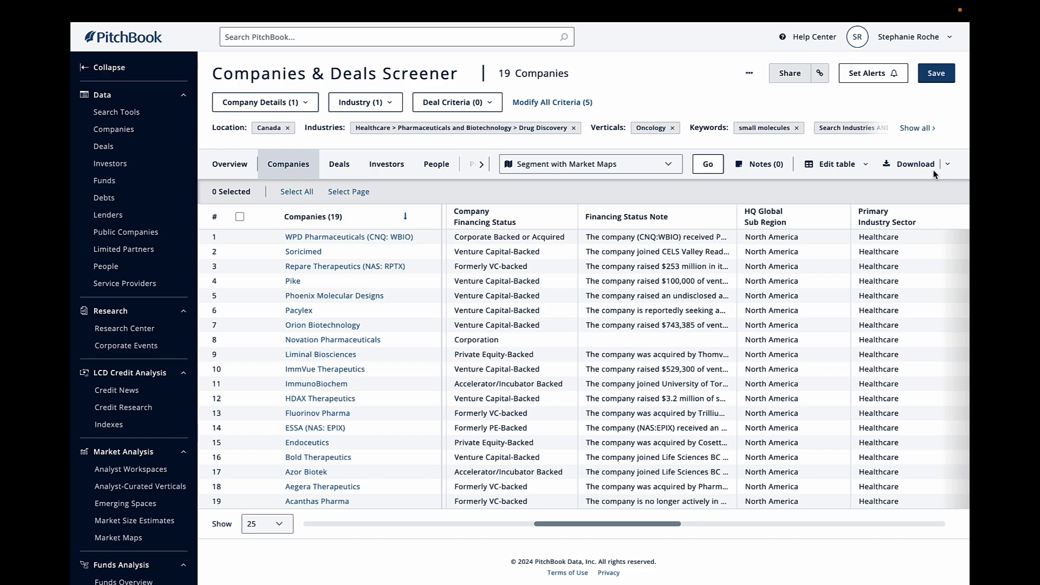
mouse_move(349, 237)
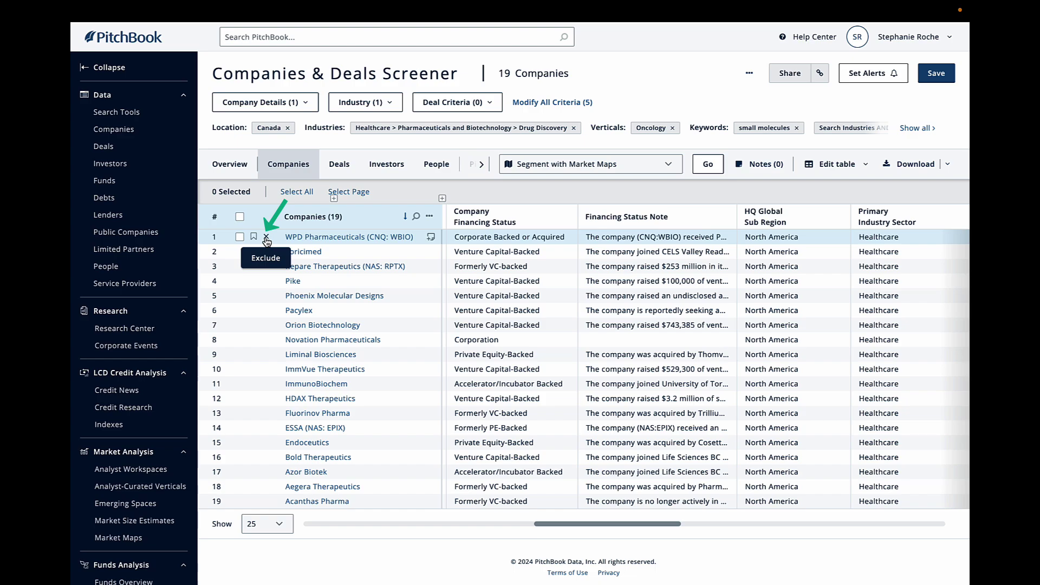
Exclude WPD Pharmaceuticals, then select Soricimed, Repare Therapeutics and Pike for adding to a list.
left_click(266, 238)
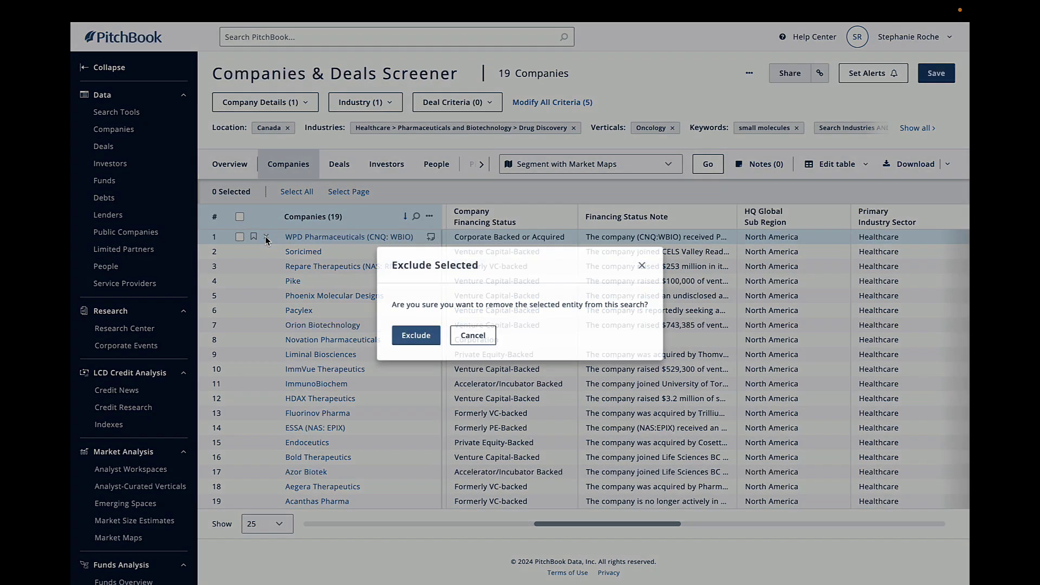
left_click(430, 343)
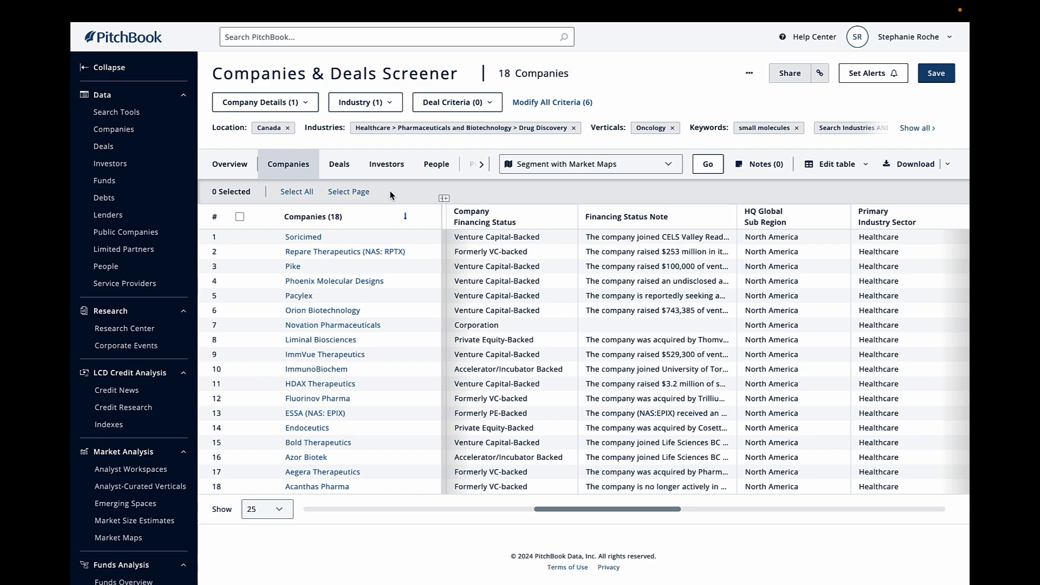
left_click(240, 237)
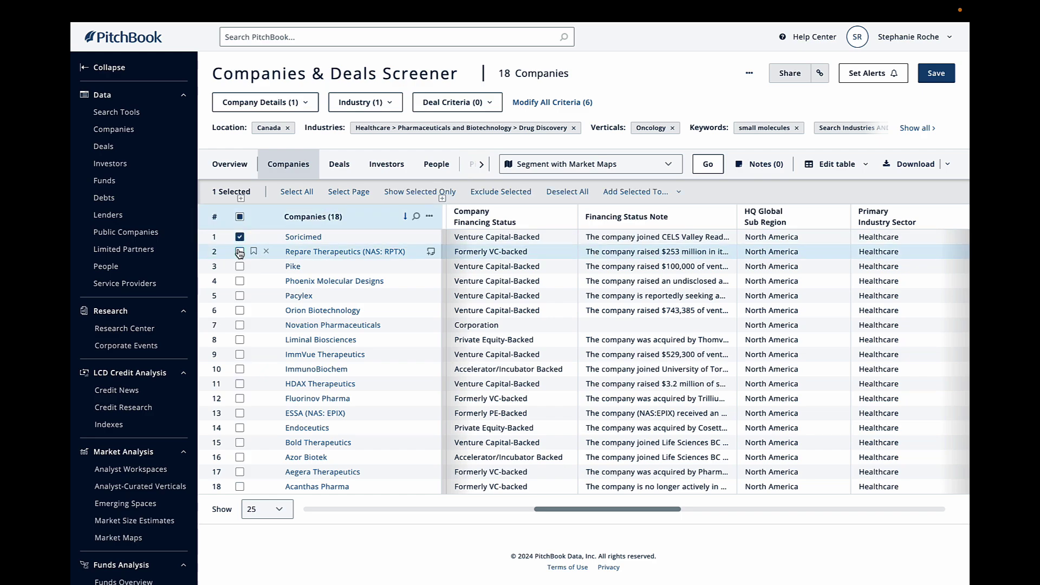
left_click(239, 266)
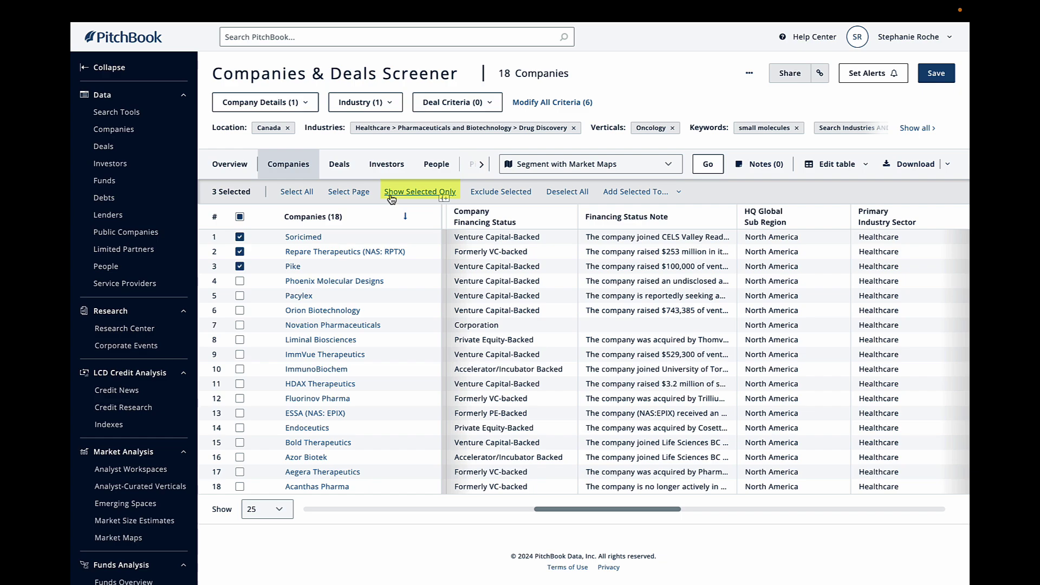
left_click(638, 201)
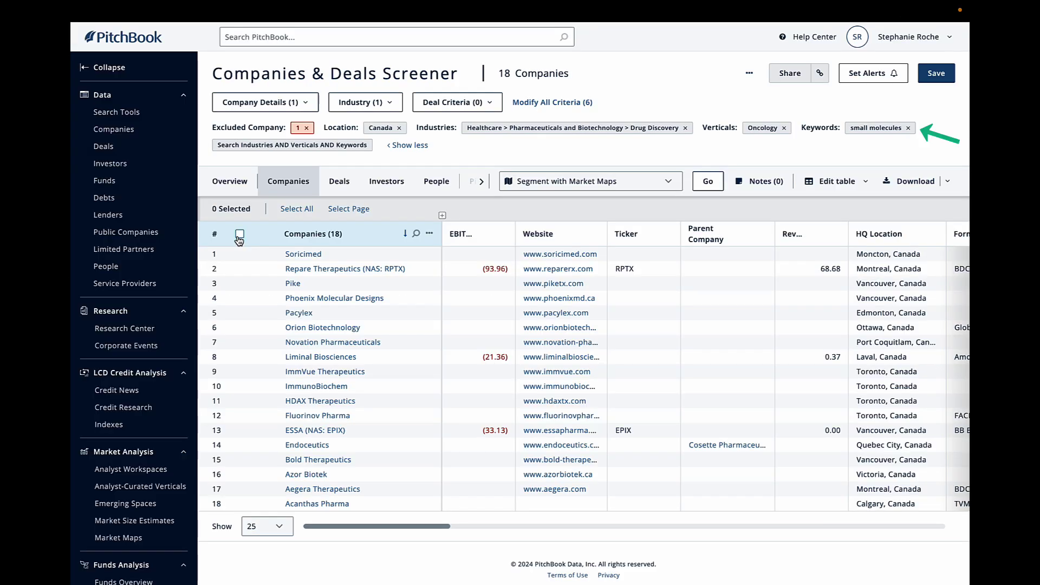
Delete the 'small molecules' keyword chip from the criteria bar.
left_click(907, 128)
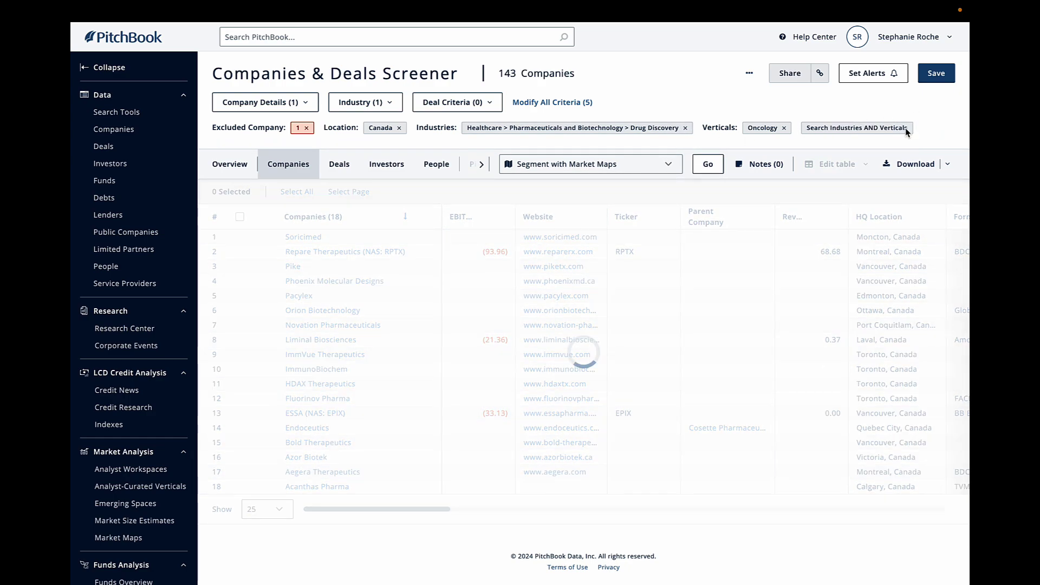